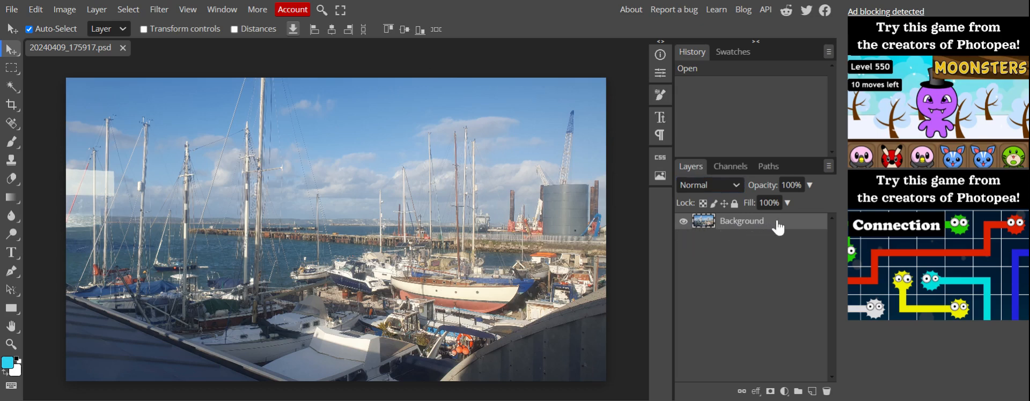
Duplicate the Background layer, set the copy's blend mode to Multiply and shift it slightly down and to the right
{"action": "key", "text": "ctrl+j"}
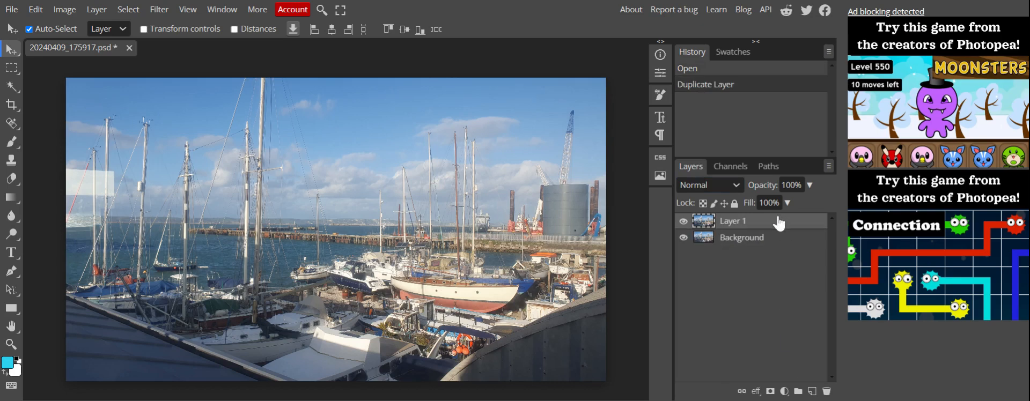
{"action": "left_click", "coordinate": [734, 179]}
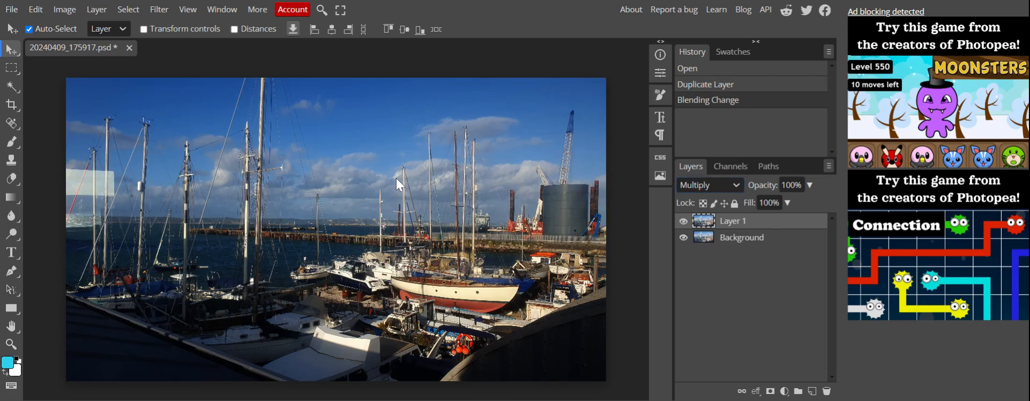
{"action": "left_click_drag", "start_coordinate": [396, 179], "coordinate": [401, 185]}
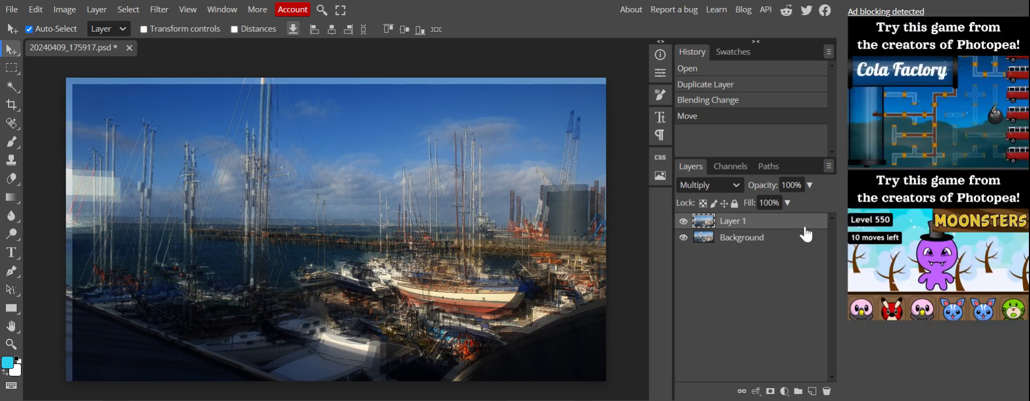
Make two further stacked copies of the shifted layer, blend both as Darken, and offset each slightly from the one below
{"action": "left_click_drag", "start_coordinate": [806, 234], "coordinate": [812, 392]}
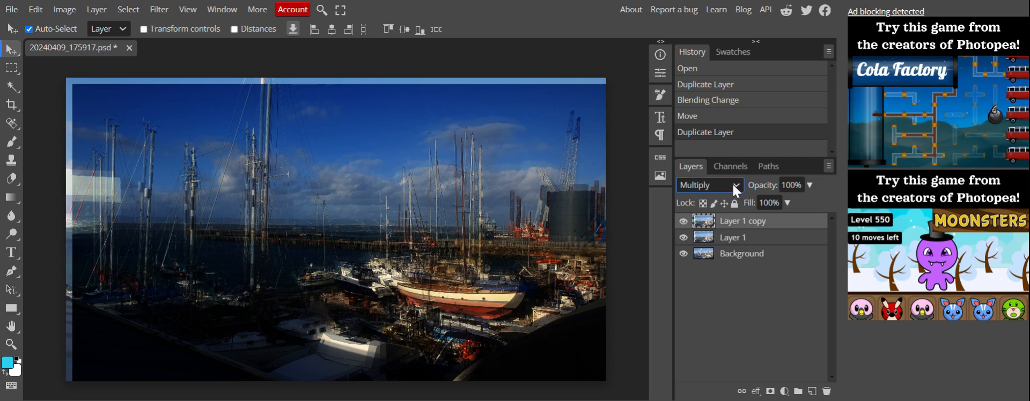
{"action": "scroll", "coordinate": [732, 172], "scroll_direction": "up", "scroll_amount": 1}
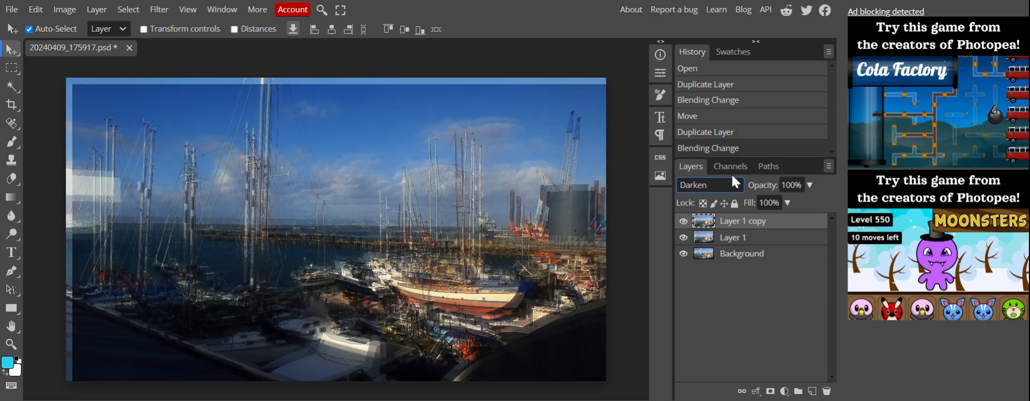
{"action": "left_click_drag", "start_coordinate": [474, 225], "coordinate": [455, 209]}
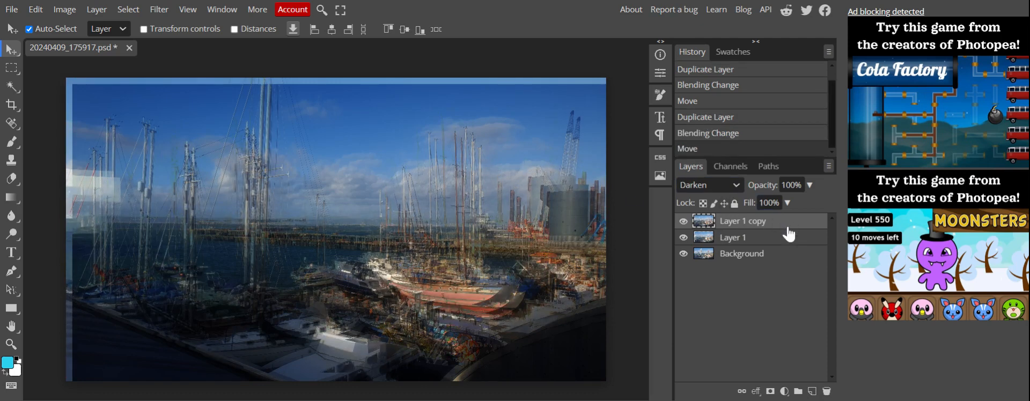
{"action": "left_click_drag", "start_coordinate": [788, 228], "coordinate": [813, 391]}
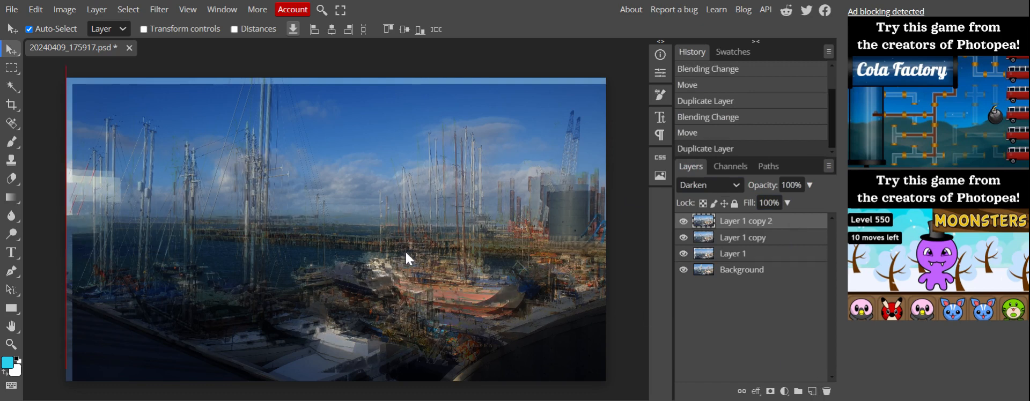
{"action": "left_click_drag", "start_coordinate": [400, 247], "coordinate": [398, 246]}
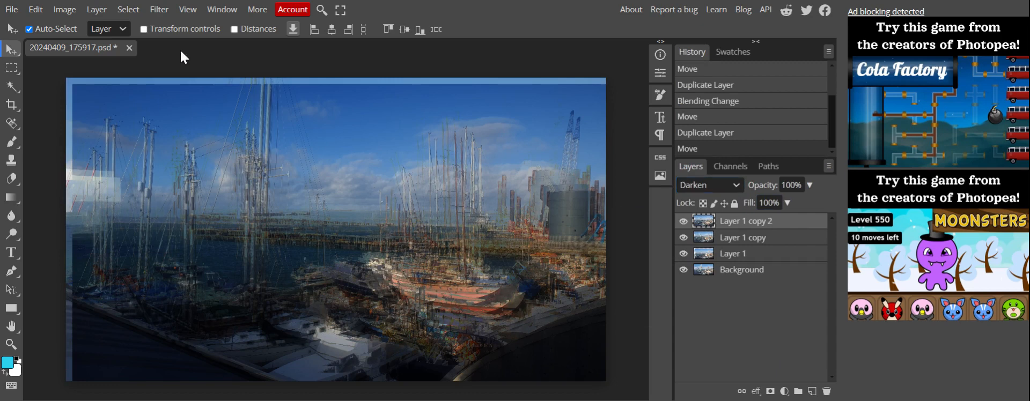
Flatten all the stacked layers into a single background image
{"action": "left_click", "coordinate": [108, 10]}
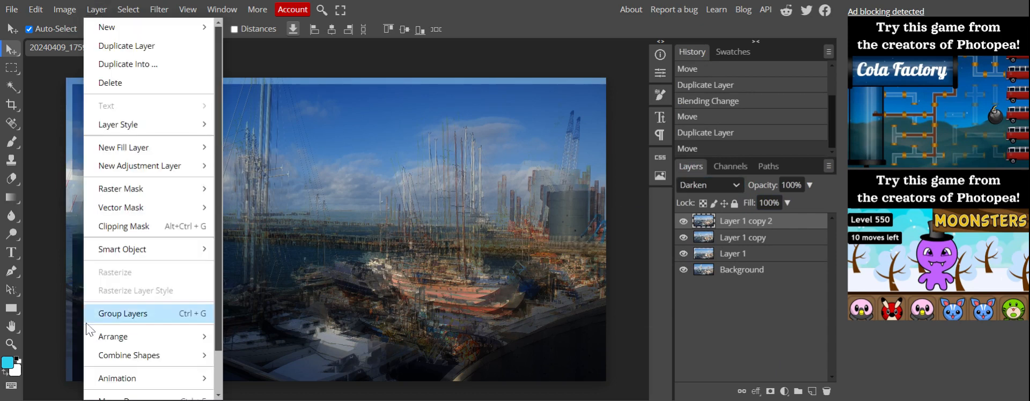
{"action": "scroll", "coordinate": [102, 322], "scroll_direction": "down", "scroll_amount": 2}
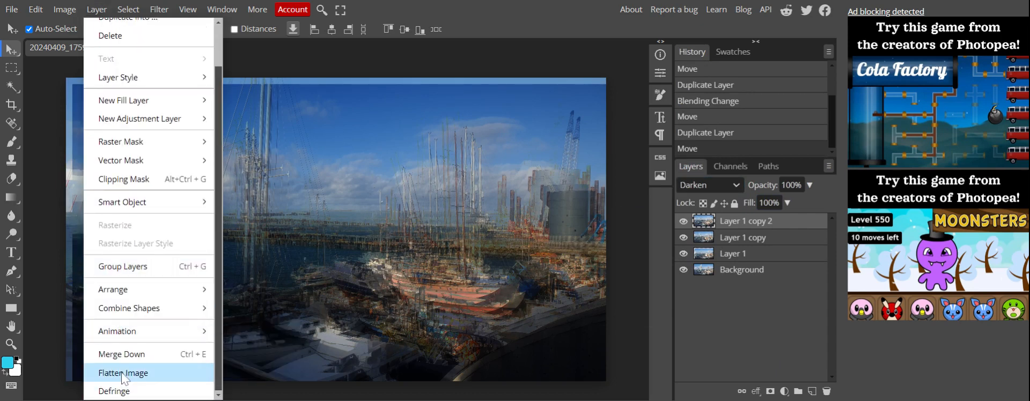
{"action": "left_click", "coordinate": [123, 376]}
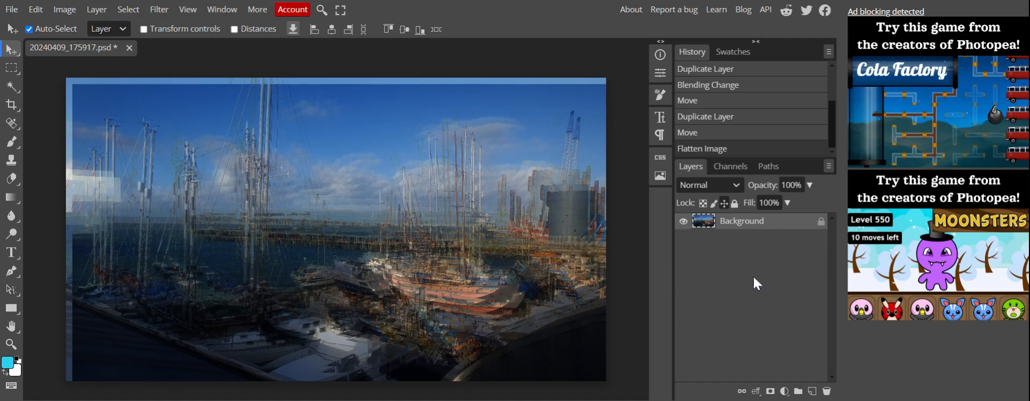
Apply a Brightness/Contrast adjustment to the image with brightness -5 and contrast 31
{"action": "left_click", "coordinate": [63, 11]}
{"action": "mouse_move", "coordinate": [88, 55]}
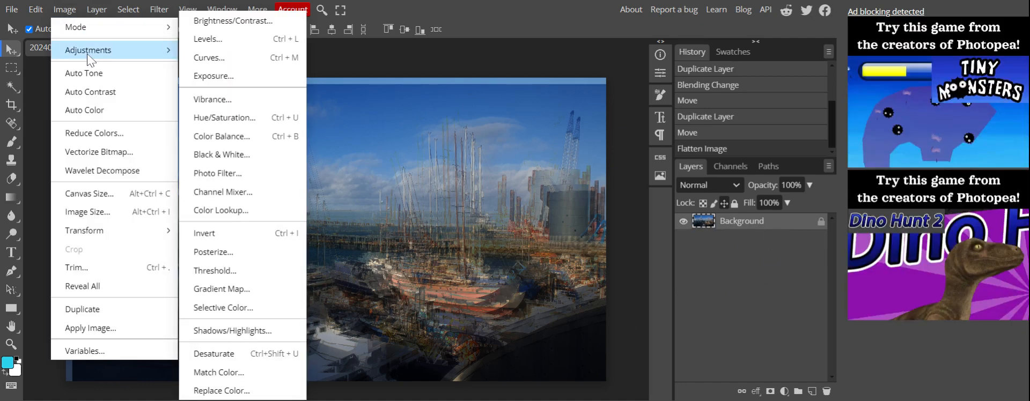
{"action": "left_click", "coordinate": [209, 27]}
{"action": "left_click_drag", "start_coordinate": [243, 100], "coordinate": [688, 81]}
{"action": "left_click_drag", "start_coordinate": [634, 124], "coordinate": [630, 124]}
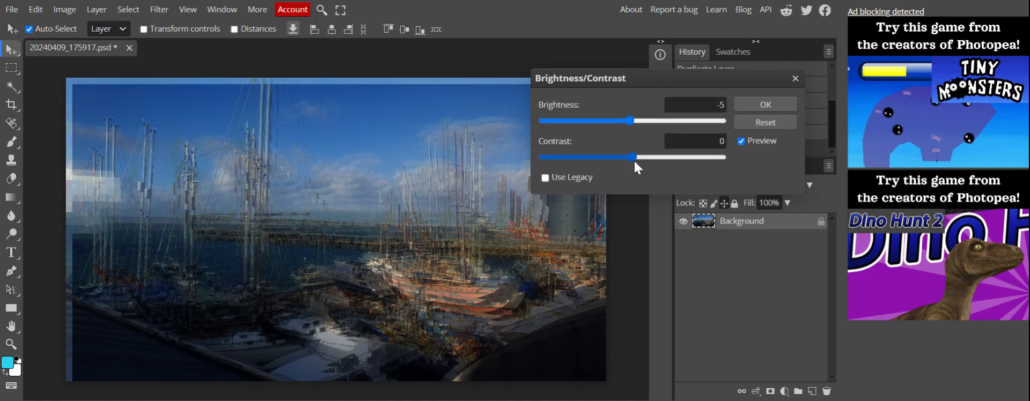
{"action": "left_click_drag", "start_coordinate": [633, 159], "coordinate": [661, 159]}
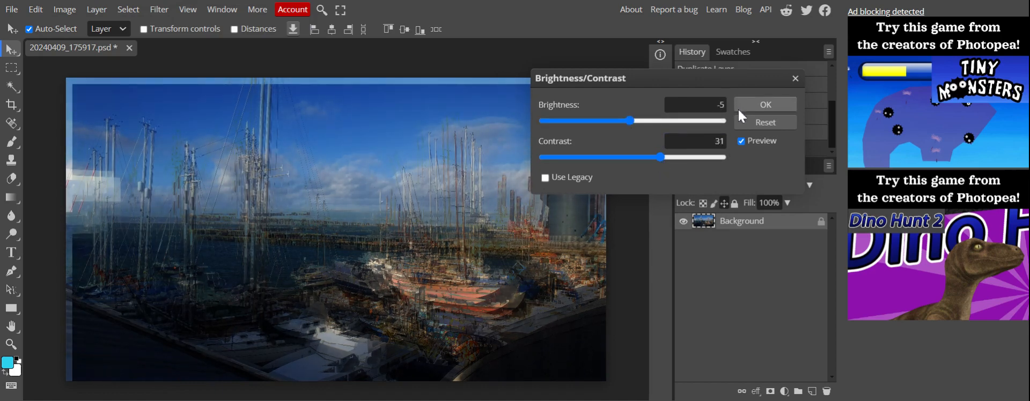
{"action": "left_click", "coordinate": [739, 111]}
Raise the image's saturation slightly with a Hue/Saturation adjustment
{"action": "left_click", "coordinate": [75, 12]}
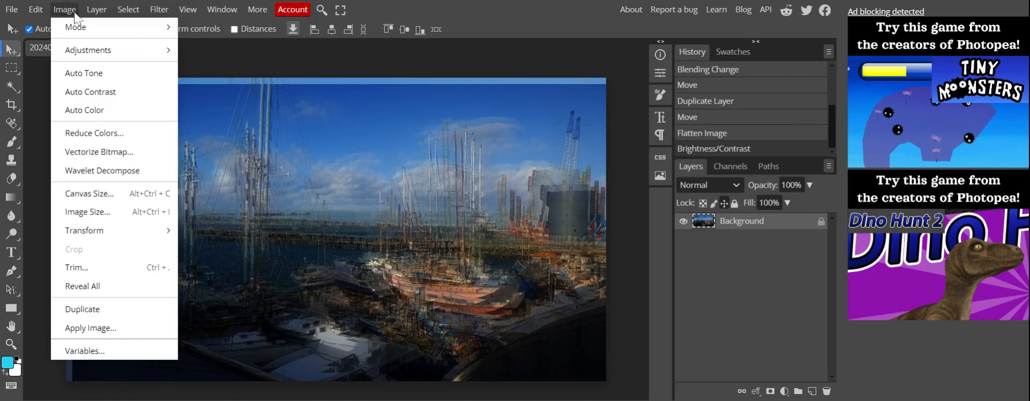
{"action": "mouse_move", "coordinate": [76, 54]}
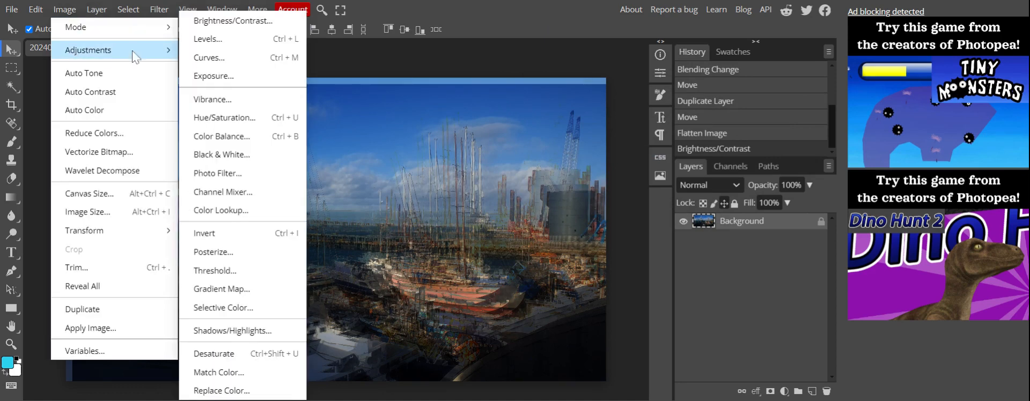
{"action": "left_click", "coordinate": [233, 122]}
{"action": "left_click_drag", "start_coordinate": [208, 96], "coordinate": [618, 65]}
{"action": "left_click_drag", "start_coordinate": [598, 163], "coordinate": [613, 163]}
{"action": "left_click", "coordinate": [730, 93]}
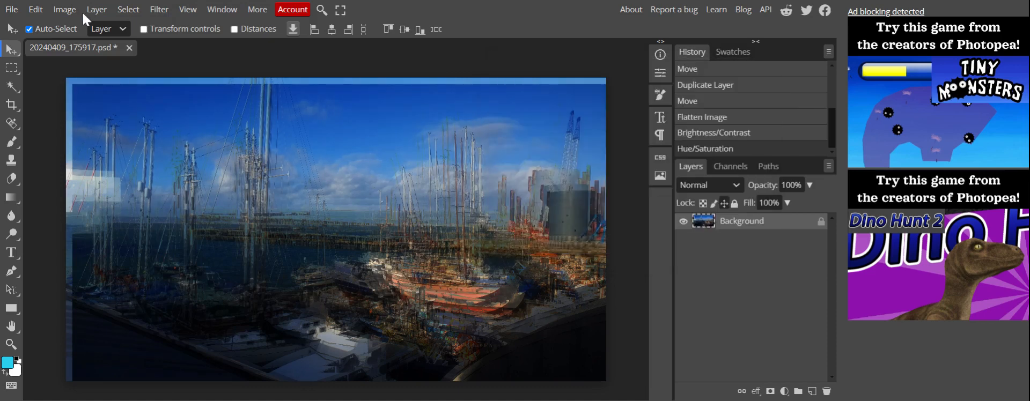
Apply a Color Balance adjustment that shifts the Yellow - Blue value of the Shadows range to 8
{"action": "left_click", "coordinate": [57, 12]}
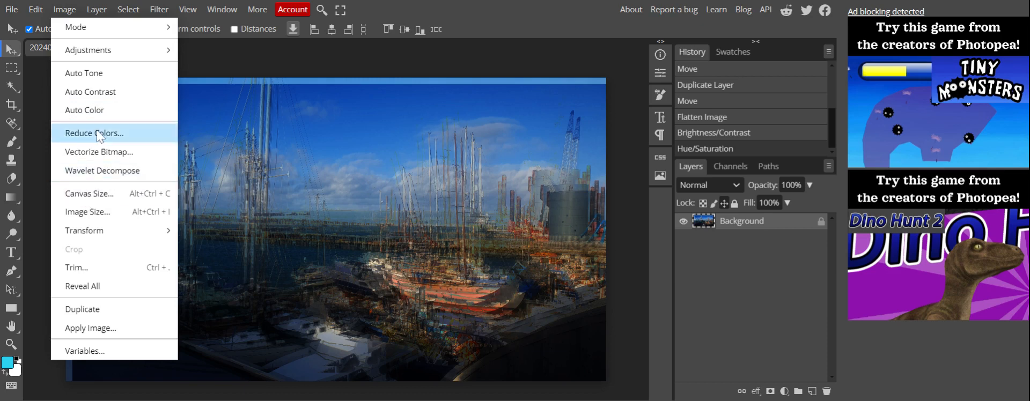
{"action": "mouse_move", "coordinate": [109, 55]}
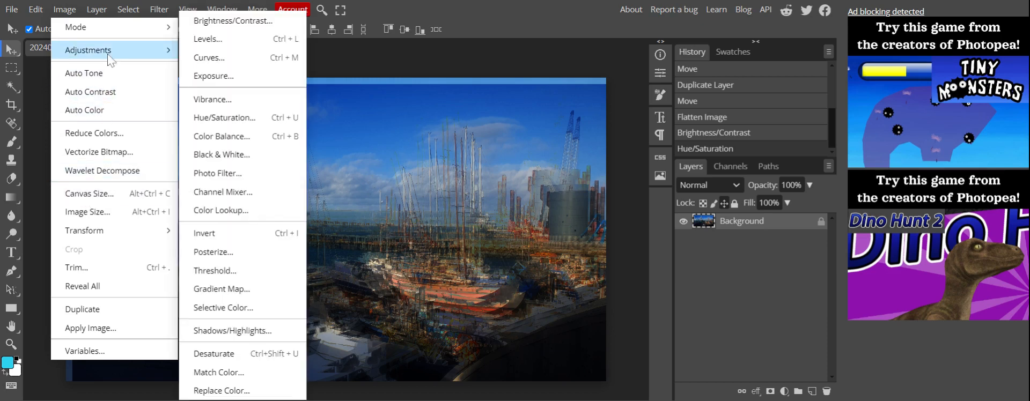
{"action": "left_click", "coordinate": [222, 138]}
{"action": "left_click_drag", "start_coordinate": [242, 111], "coordinate": [642, 85]}
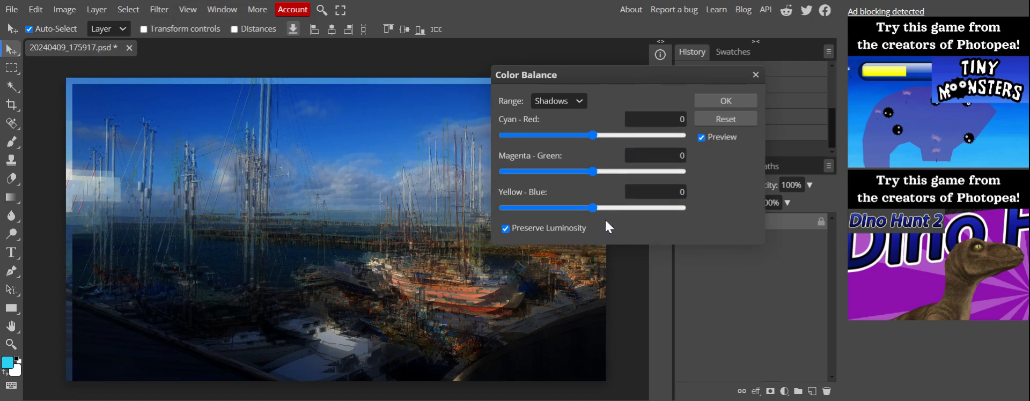
{"action": "mouse_move", "coordinate": [604, 210]}
{"action": "left_mouse_down"}
{"action": "mouse_move", "coordinate": [621, 207]}
{"action": "mouse_move", "coordinate": [564, 210]}
{"action": "mouse_move", "coordinate": [600, 208]}
{"action": "left_mouse_up"}
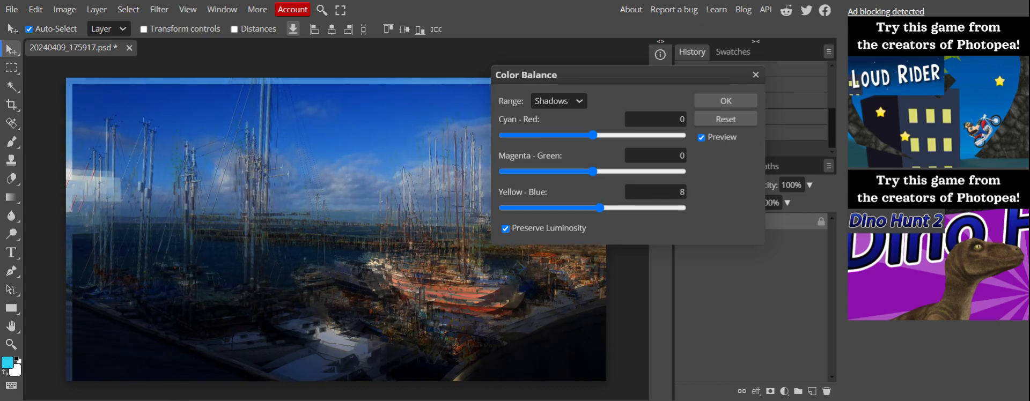
{"action": "left_click", "coordinate": [727, 102]}
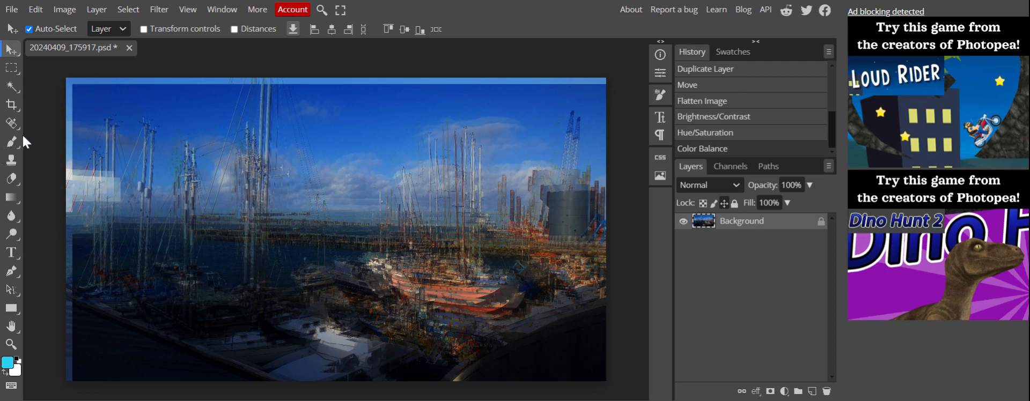
Crop off the offset strips along the image edges, and crop again to narrow the picture to 3479 × 2195 px
{"action": "mouse_move", "coordinate": [16, 107]}
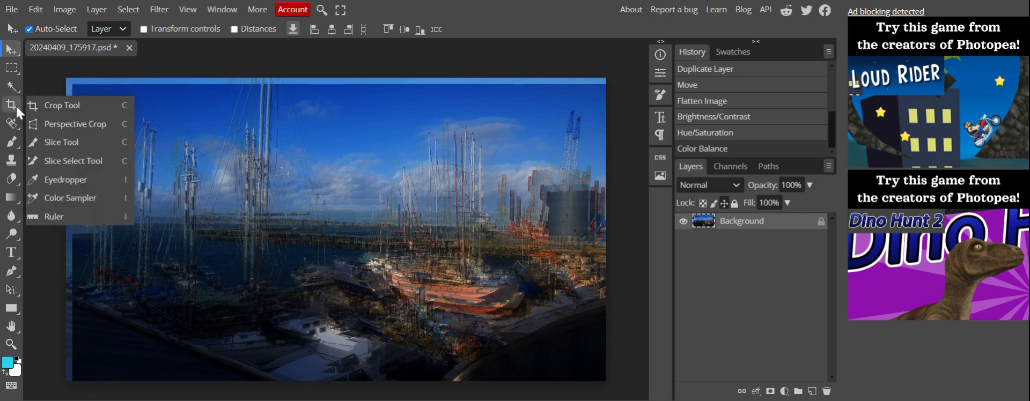
{"action": "left_click", "coordinate": [54, 105]}
{"action": "left_click_drag", "start_coordinate": [65, 79], "coordinate": [76, 88]}
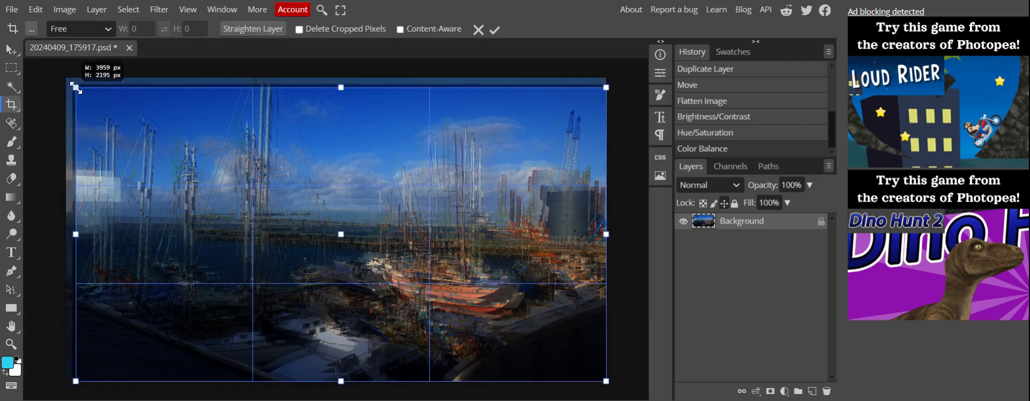
{"action": "left_click_drag", "start_coordinate": [605, 234], "coordinate": [595, 233]}
{"action": "key", "text": "Return"}
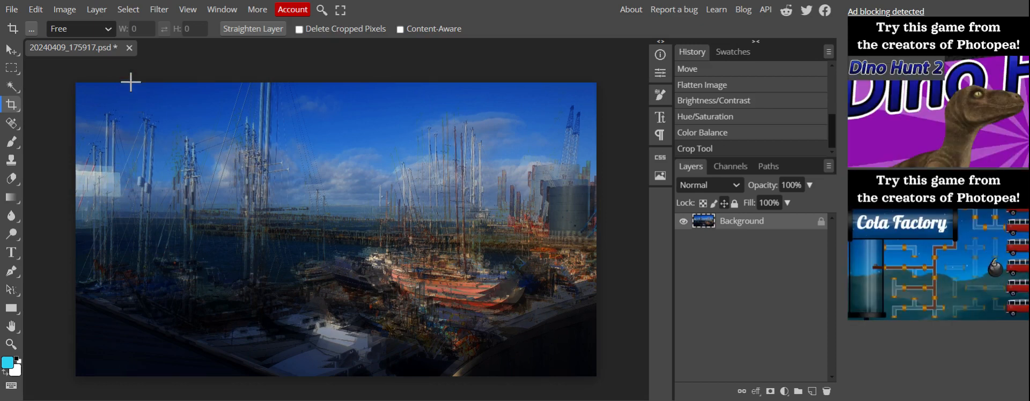
{"action": "left_click_drag", "start_coordinate": [130, 82], "coordinate": [593, 362]}
{"action": "key", "text": "Return"}
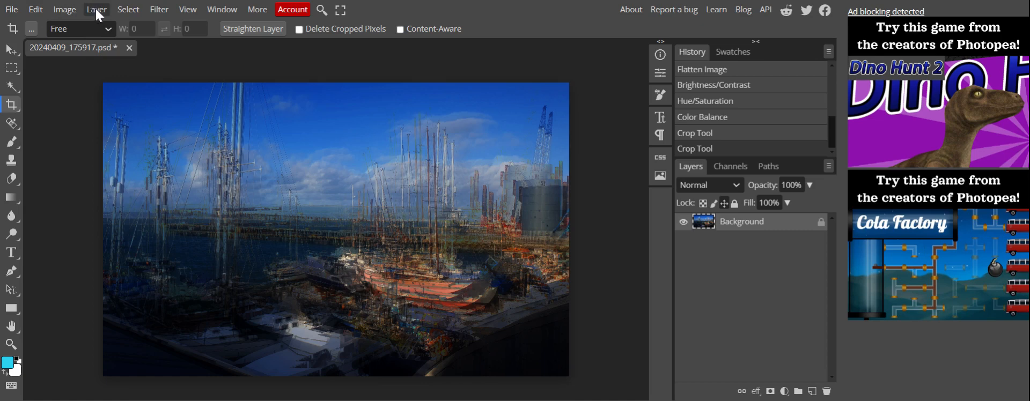
Open the JPG export settings for the cropped image
{"action": "left_click", "coordinate": [12, 15]}
{"action": "mouse_move", "coordinate": [43, 189]}
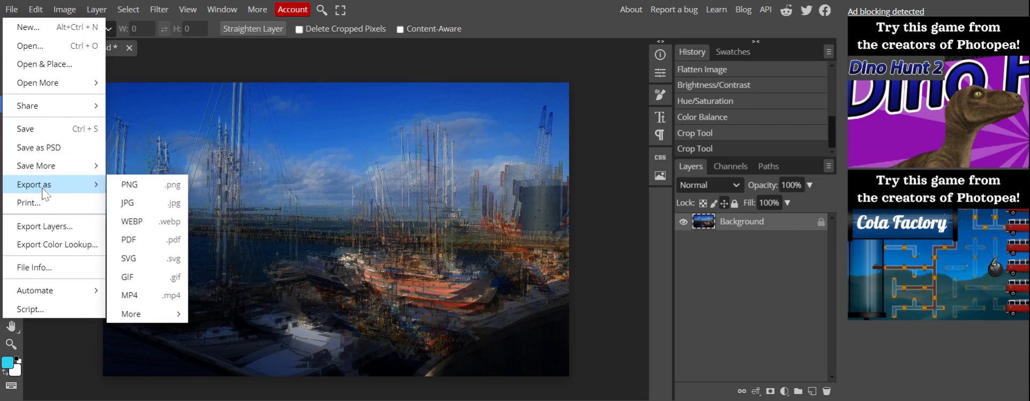
{"action": "left_click", "coordinate": [141, 206]}
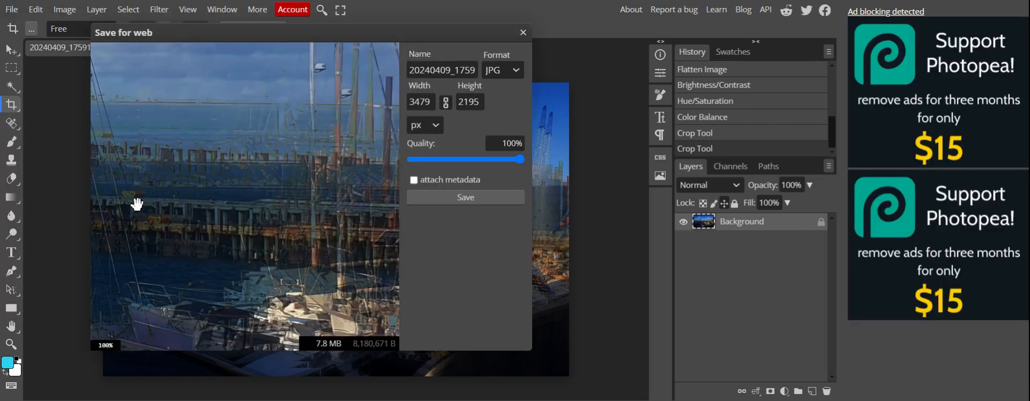
Name the export with the photographer's full name followed by "Edit", save it as JPG, and dismiss the ad-blocker notice
{"action": "left_click", "coordinate": [456, 70]}
{"action": "key", "text": "ctrl+a"}
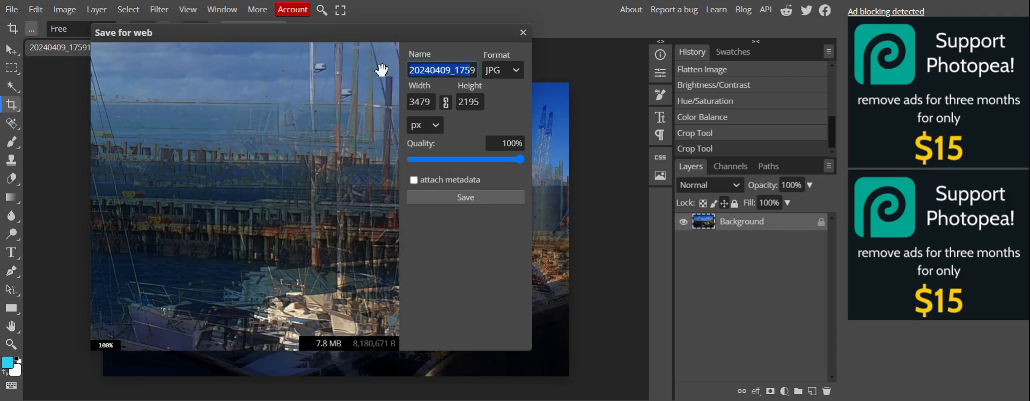
{"action": "type", "text": "917"}
{"action": "key", "text": "ctrl+a"}
{"action": "key", "text": "BackSpace"}
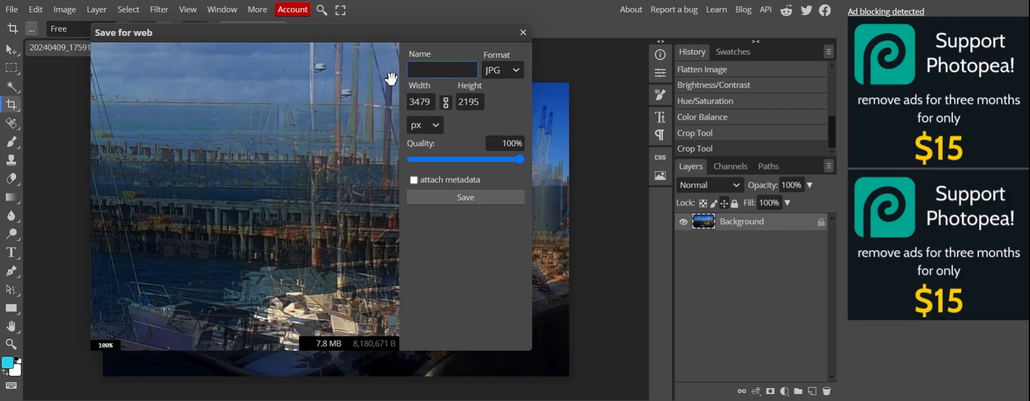
{"action": "type", "text": "Step"}
{"action": "type", "text": "hanie Ju"}
{"action": "type", "text": "n"}
{"action": "type", "text": "g Edit"}
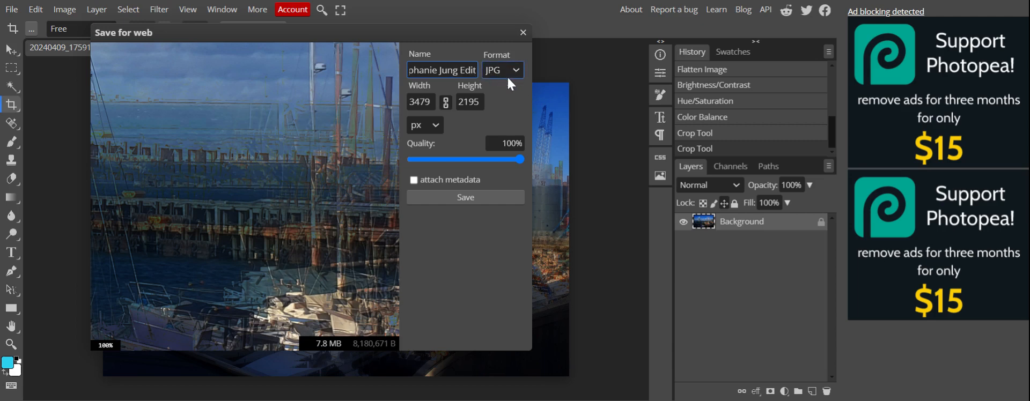
{"action": "left_click", "coordinate": [449, 197]}
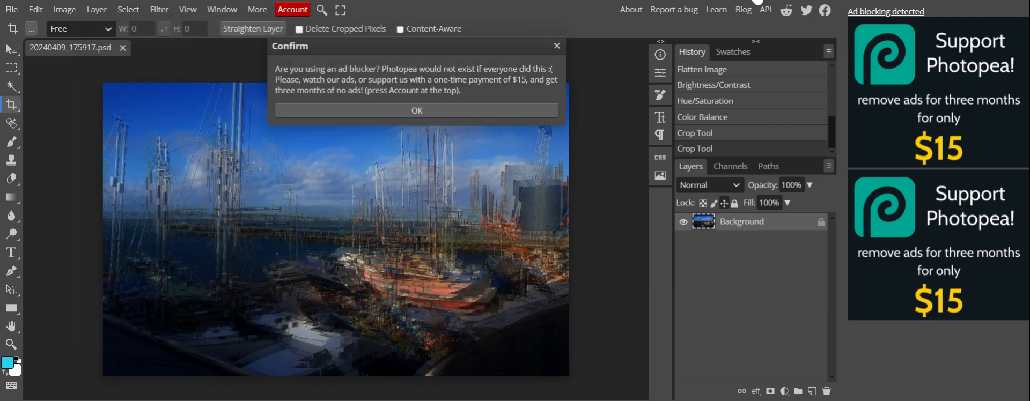
{"action": "left_click", "coordinate": [559, 48]}
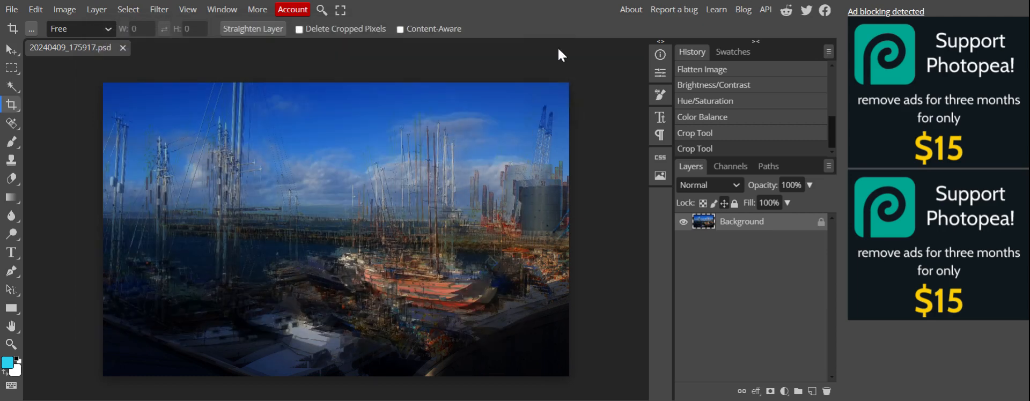